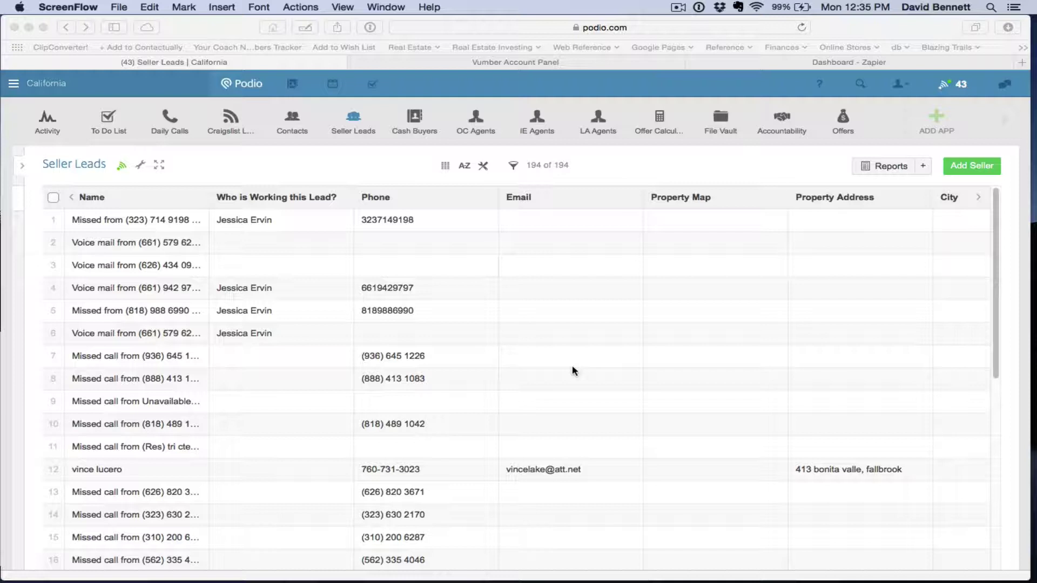
# Open the eVoice website in a new browser tab and return to the Vumber call inbox
pyautogui.click(596, 64)
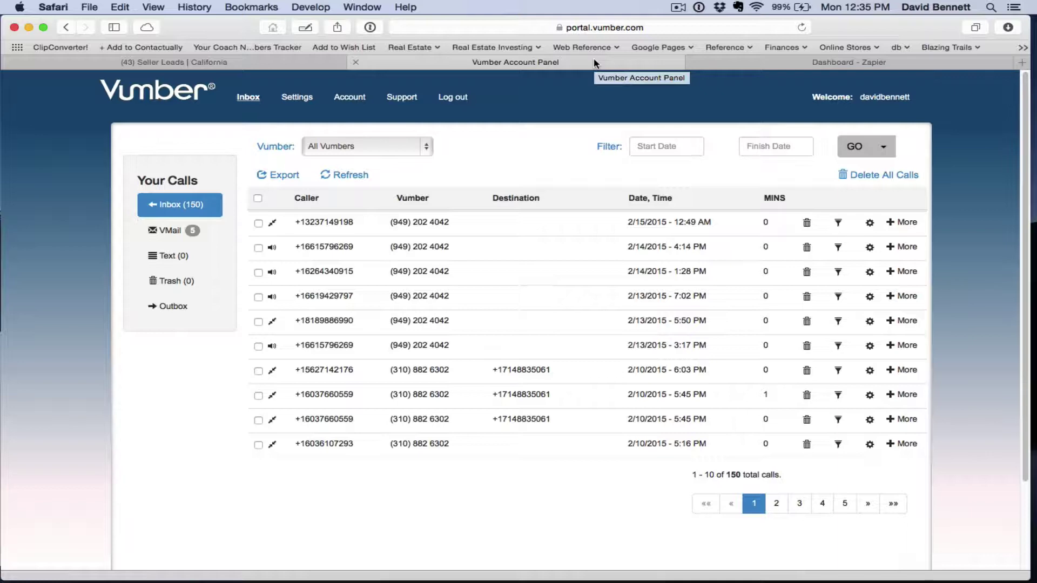
pyautogui.press('super+t')
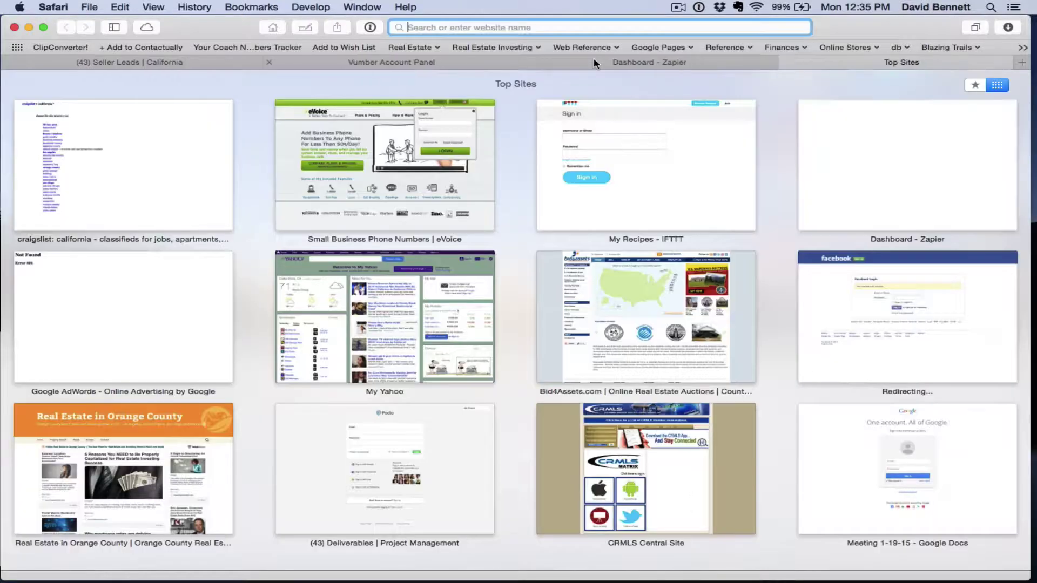
pyautogui.click(276, 158)
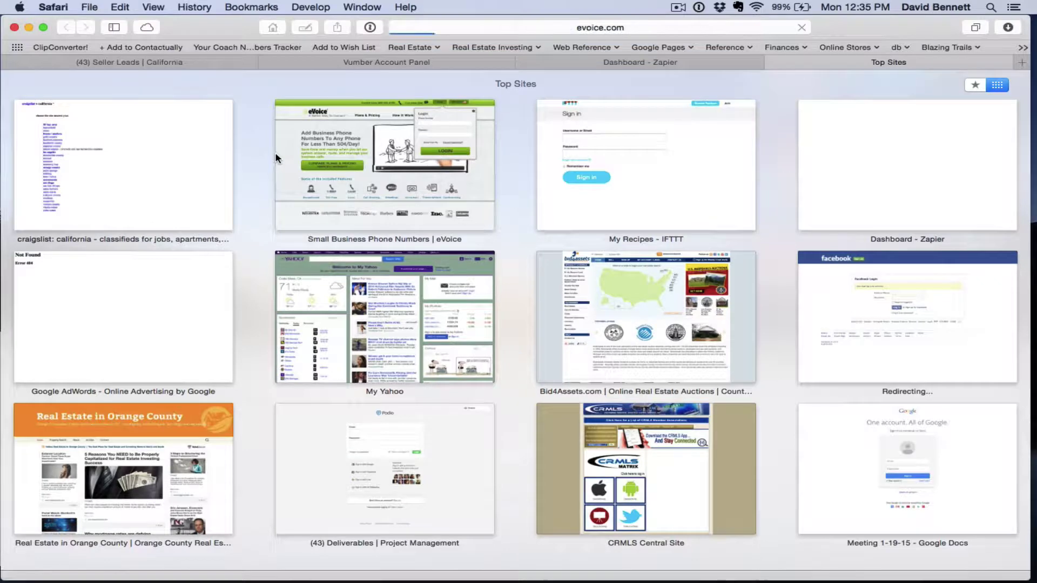
pyautogui.click(442, 63)
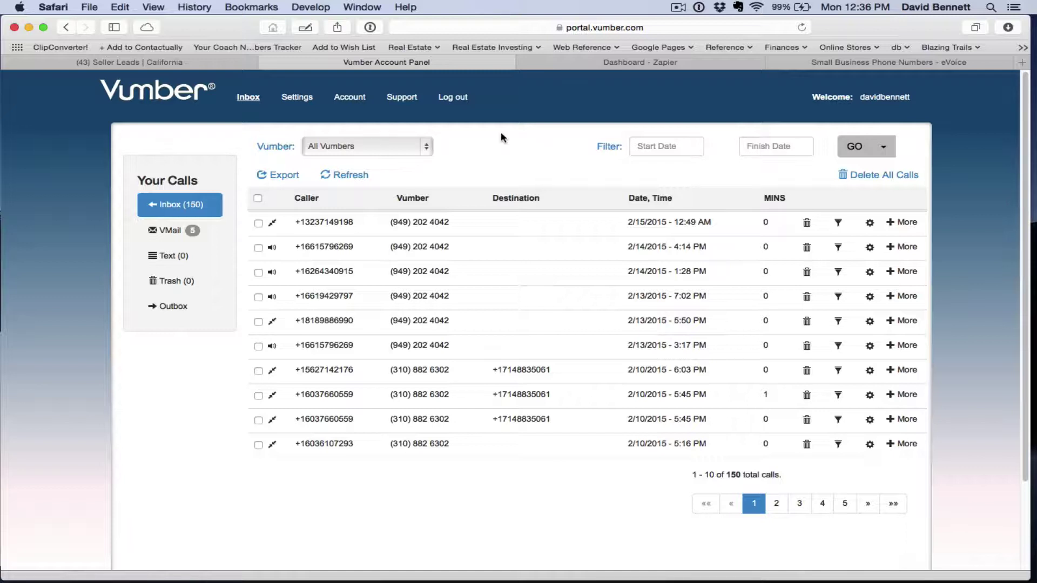
# Switch to Podio and look through the missed-call and voicemail entries in the Seller Leads list
pyautogui.click(195, 63)
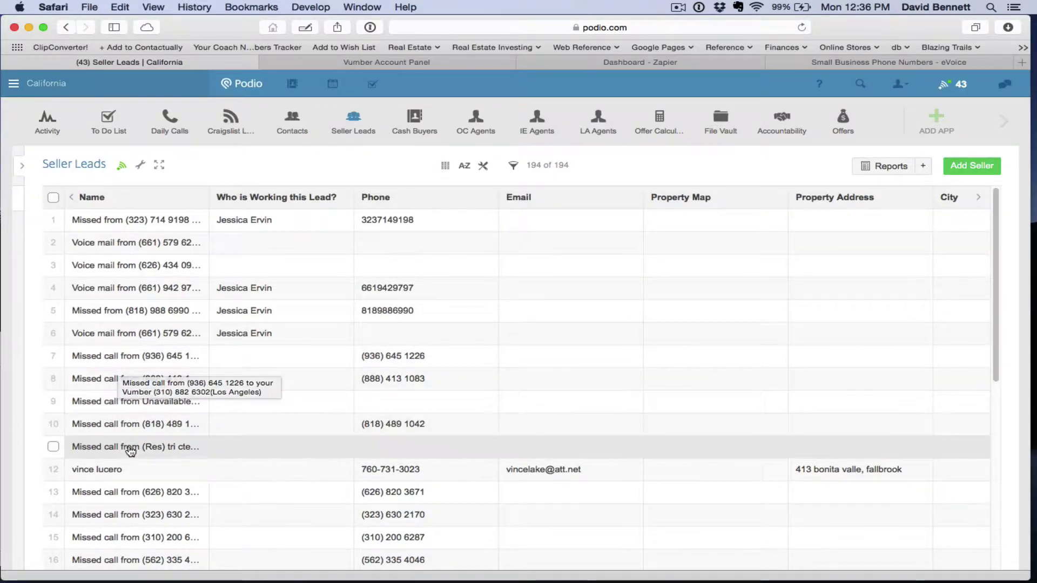
pyautogui.scroll(-5, 130, 451)
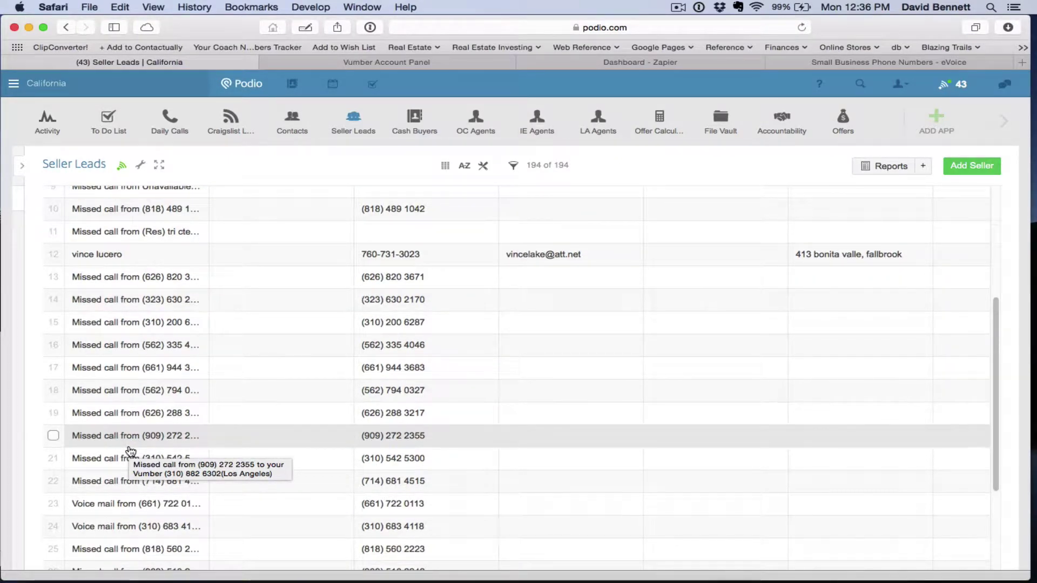
pyautogui.scroll(5, 130, 451)
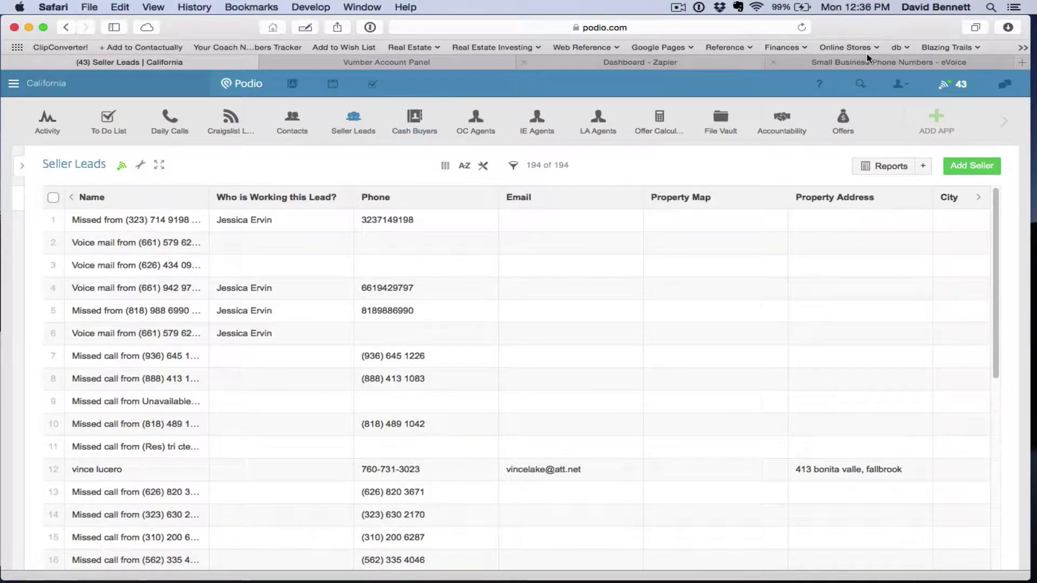
# Switch to the Vumber inbox and view the choice of Vumber numbers for filtering calls
pyautogui.click(387, 62)
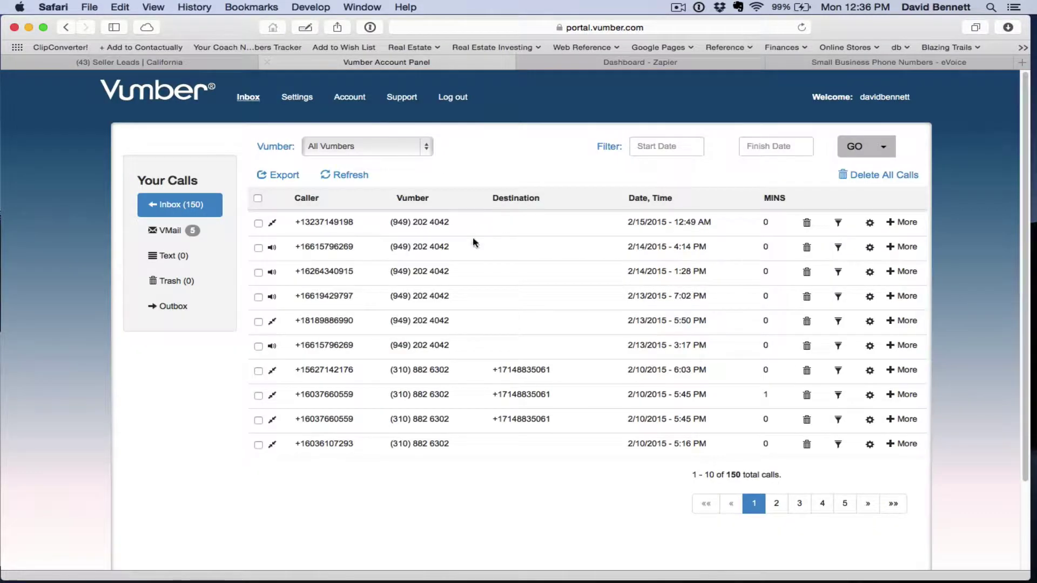
pyautogui.click(425, 147)
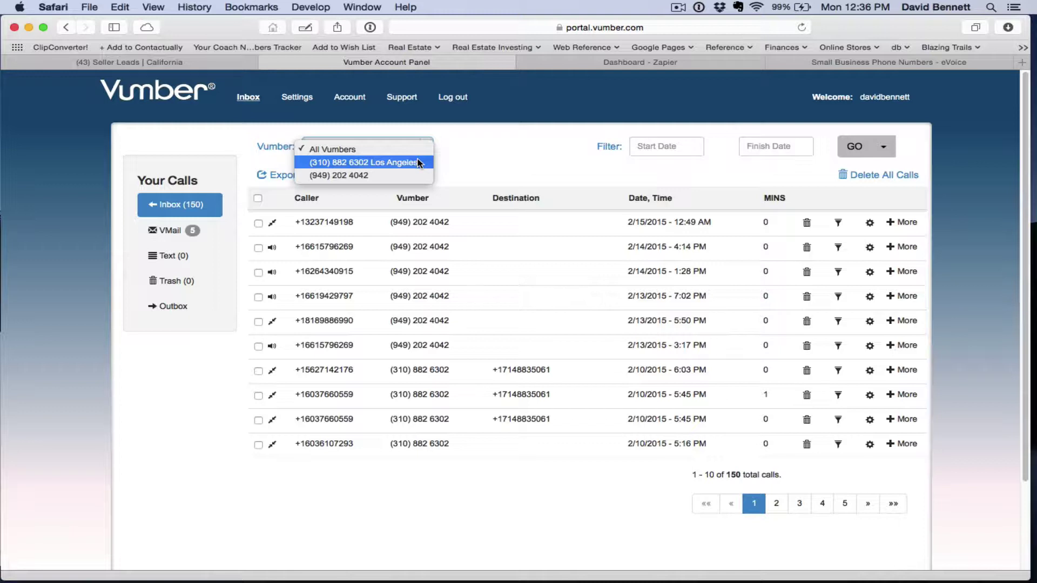
pyautogui.click(471, 160)
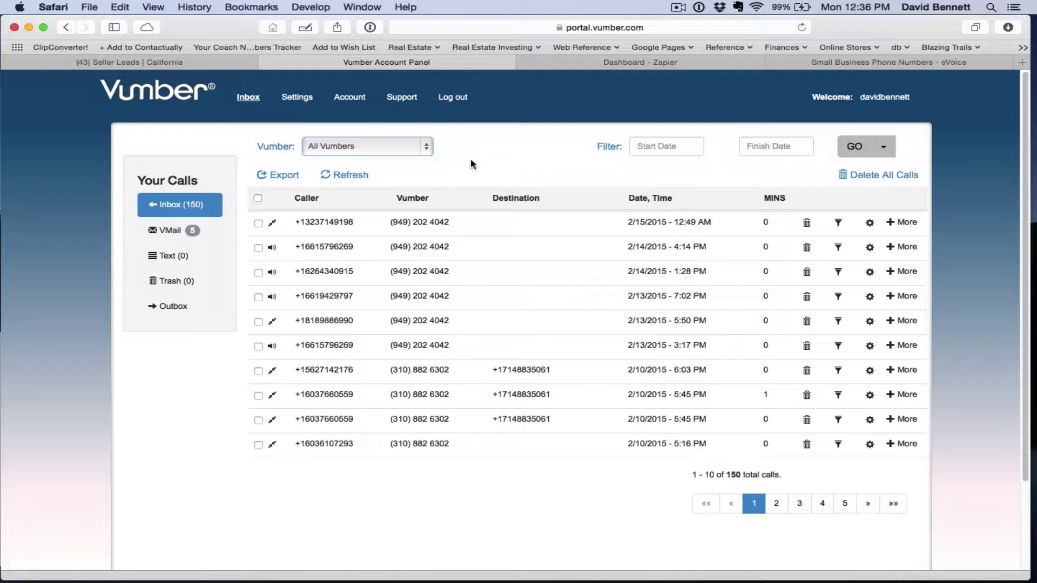
# Compare the call entries in Podio's Seller Leads list with the Vumber account, ending back in Podio
pyautogui.click(212, 63)
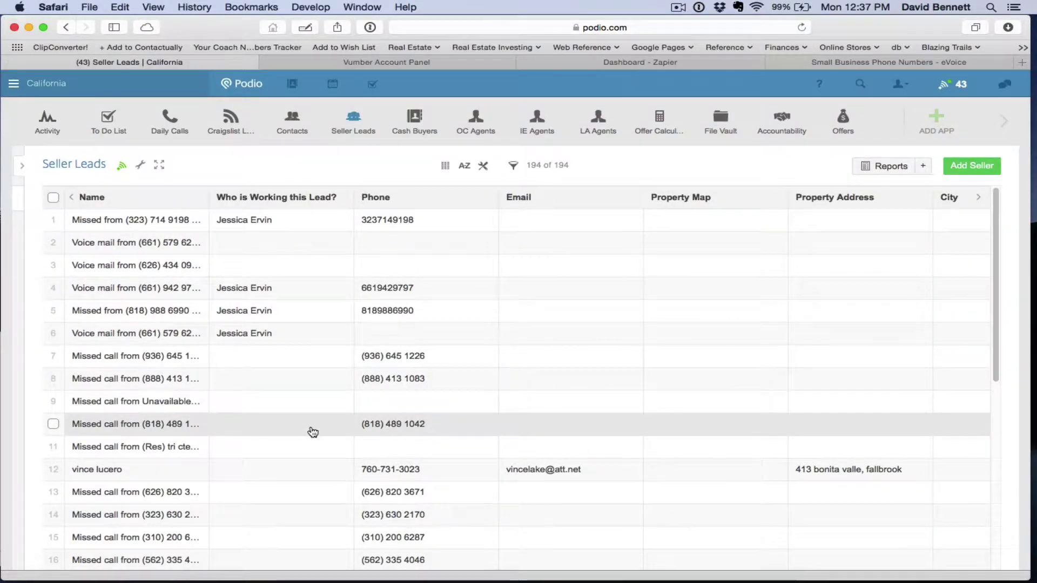
pyautogui.scroll(-4, 313, 432)
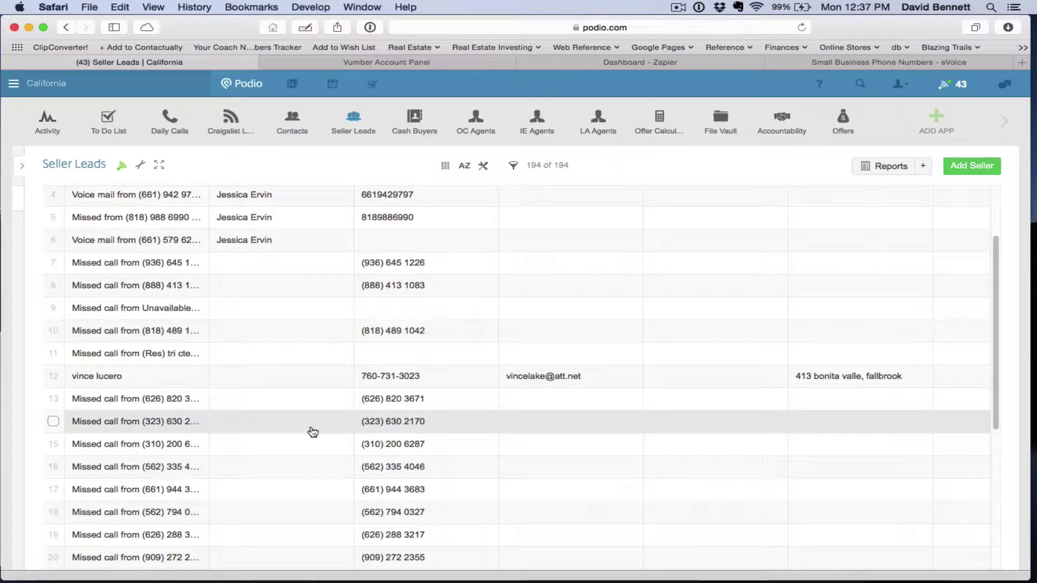
pyautogui.click(473, 63)
pyautogui.click(244, 62)
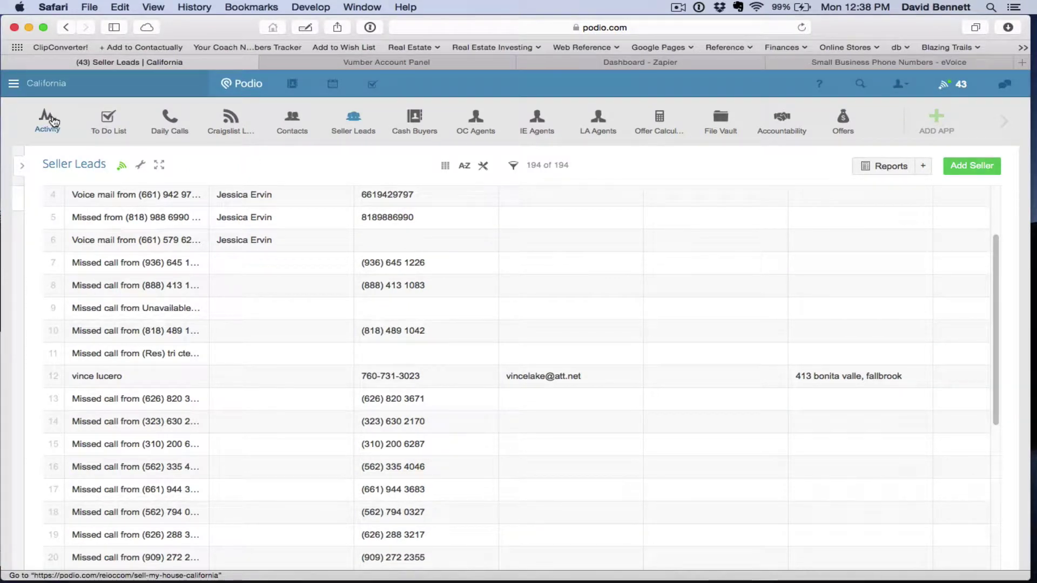
# Display the Email to app options for Seller Leads, highlight the public email address for creating items, and close the dialog
pyautogui.click(141, 166)
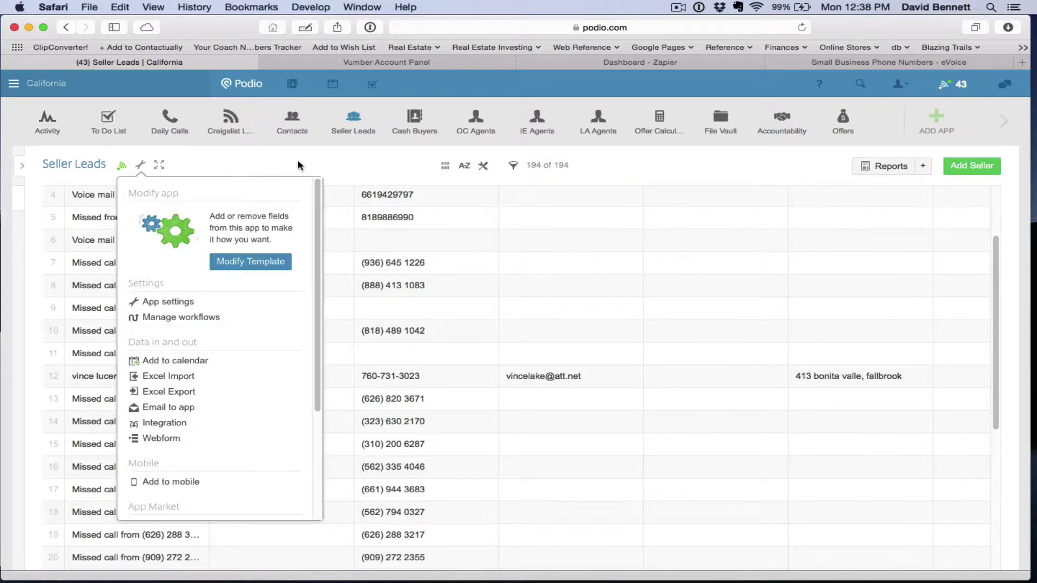
pyautogui.click(102, 180)
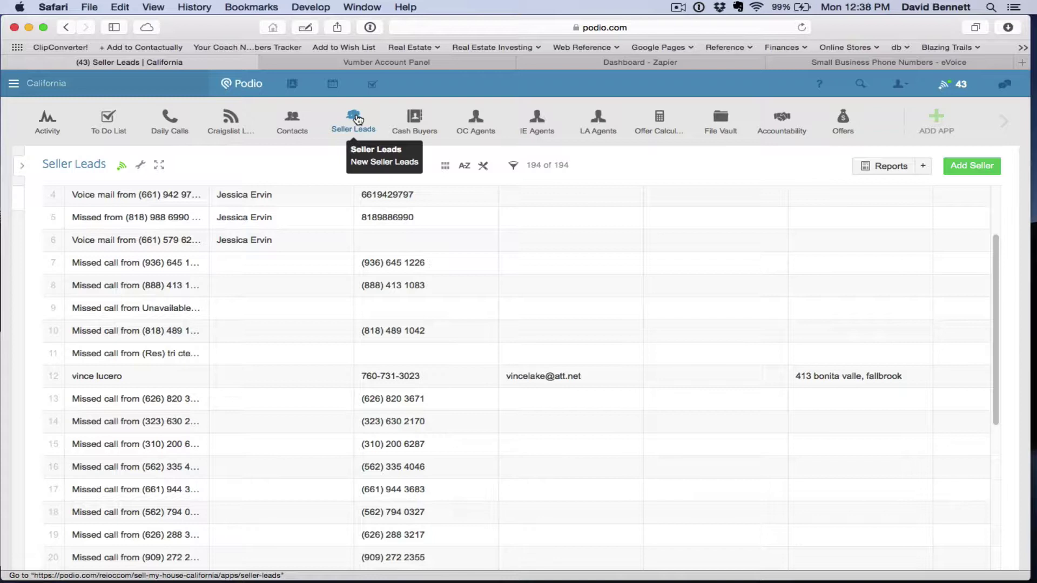
pyautogui.click(140, 167)
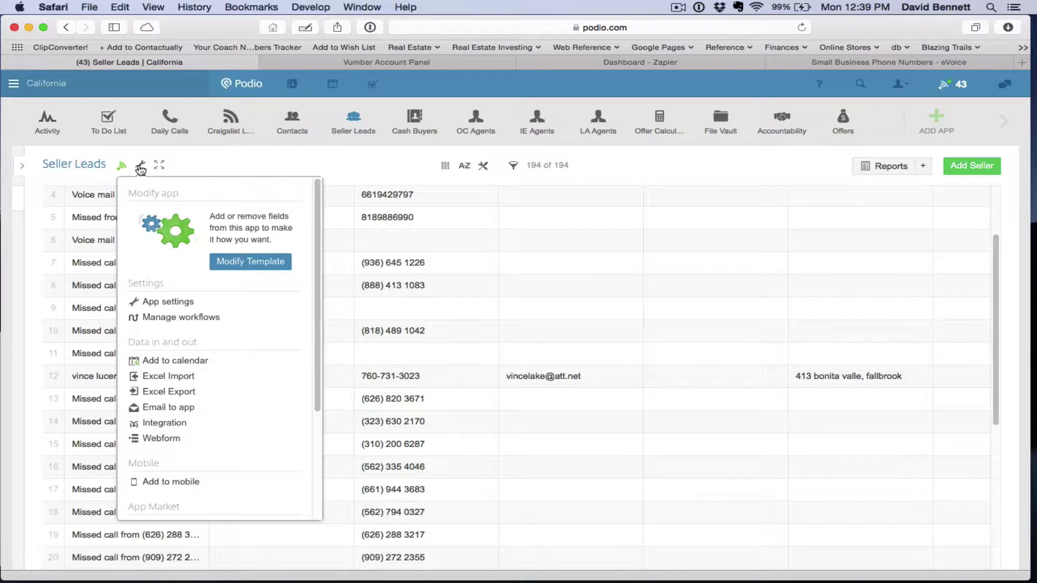
pyautogui.click(162, 411)
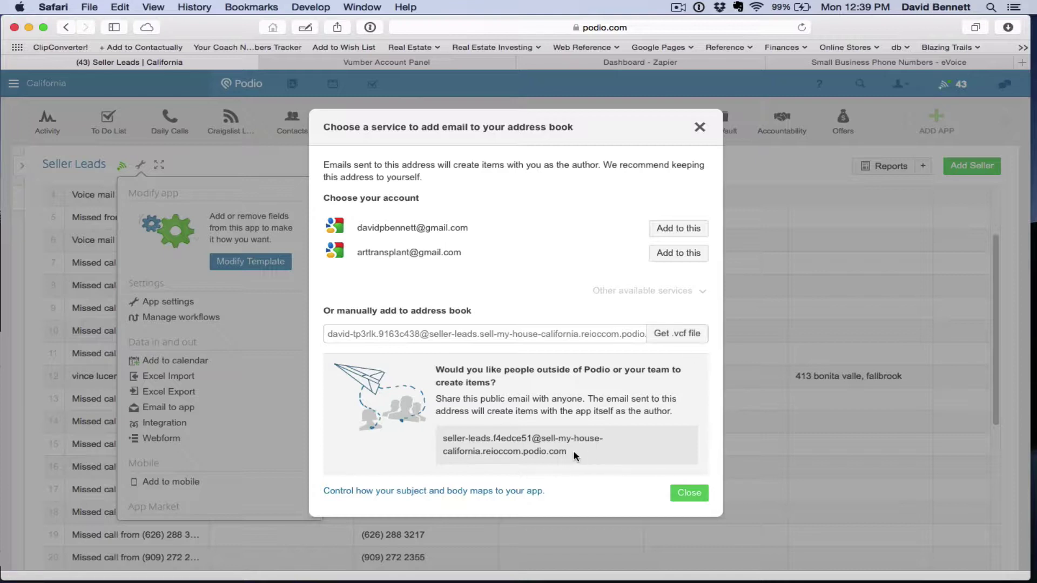
pyautogui.moveTo(569, 448); pyautogui.dragTo(442, 437)
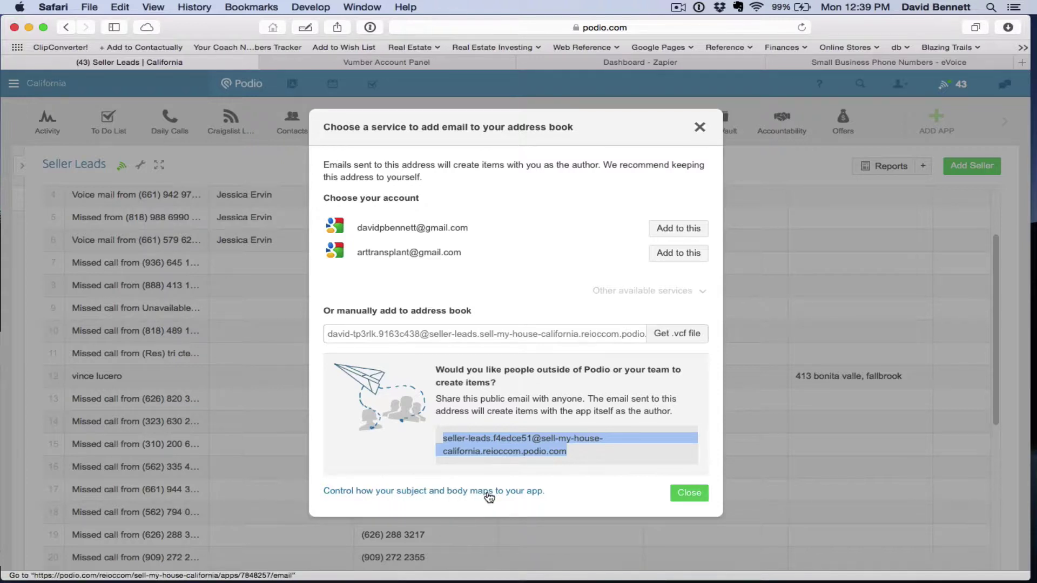
pyautogui.click(697, 496)
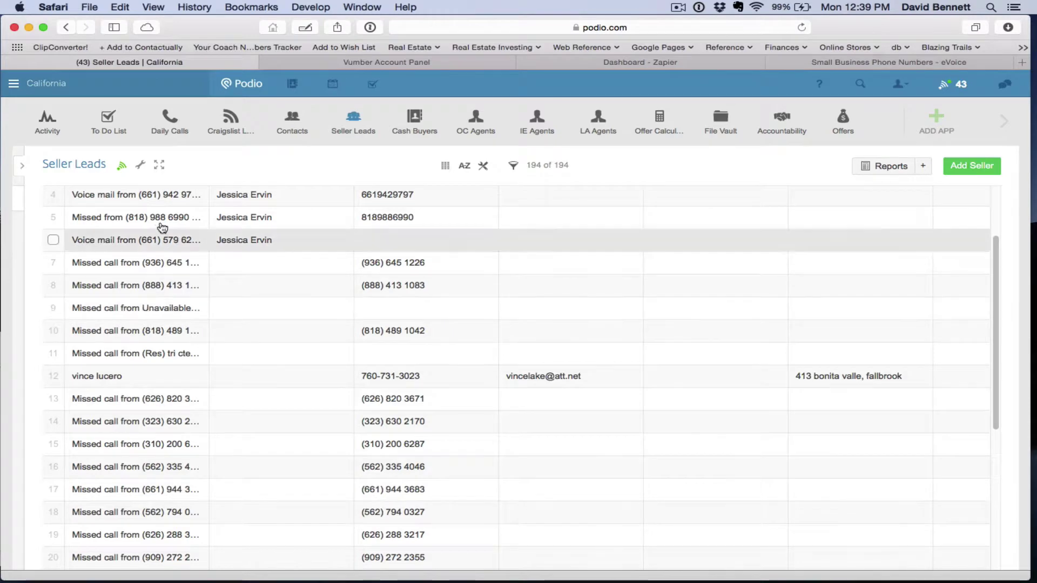
# View the lead records in rows 10 and 8 of Seller Leads, both created from missed calls
pyautogui.click(136, 330)
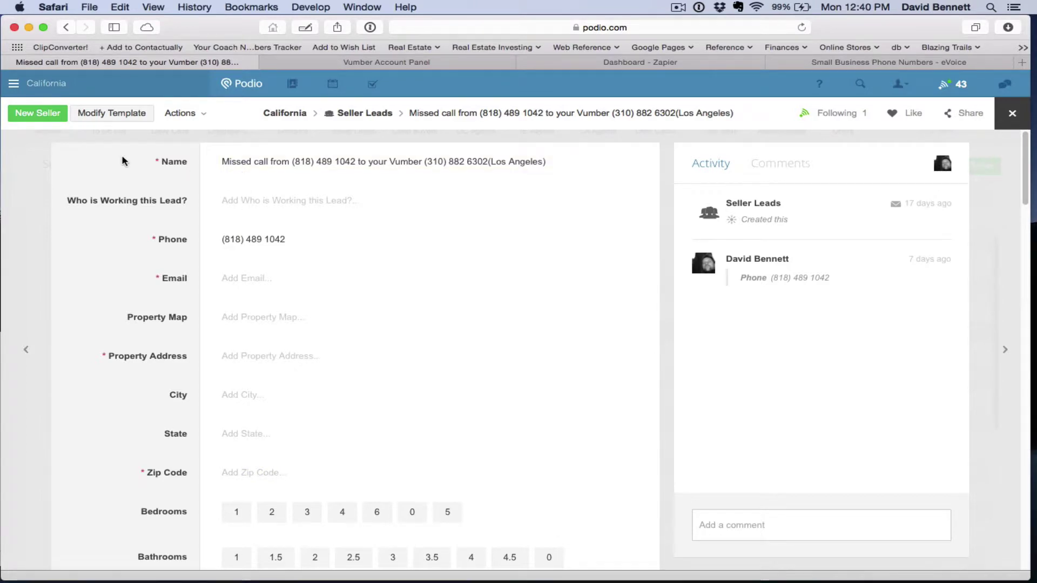
pyautogui.click(1013, 115)
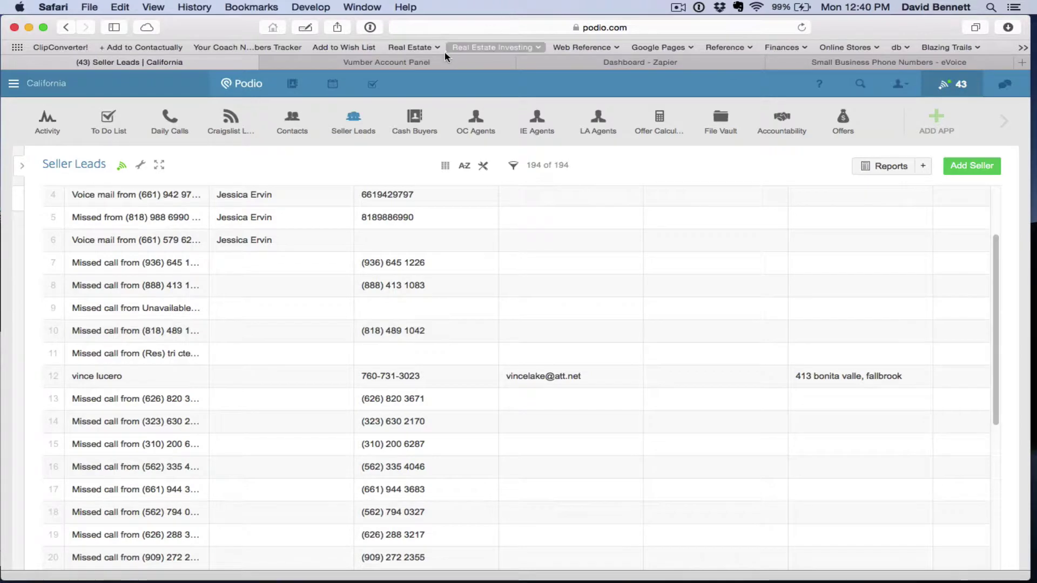
pyautogui.click(141, 286)
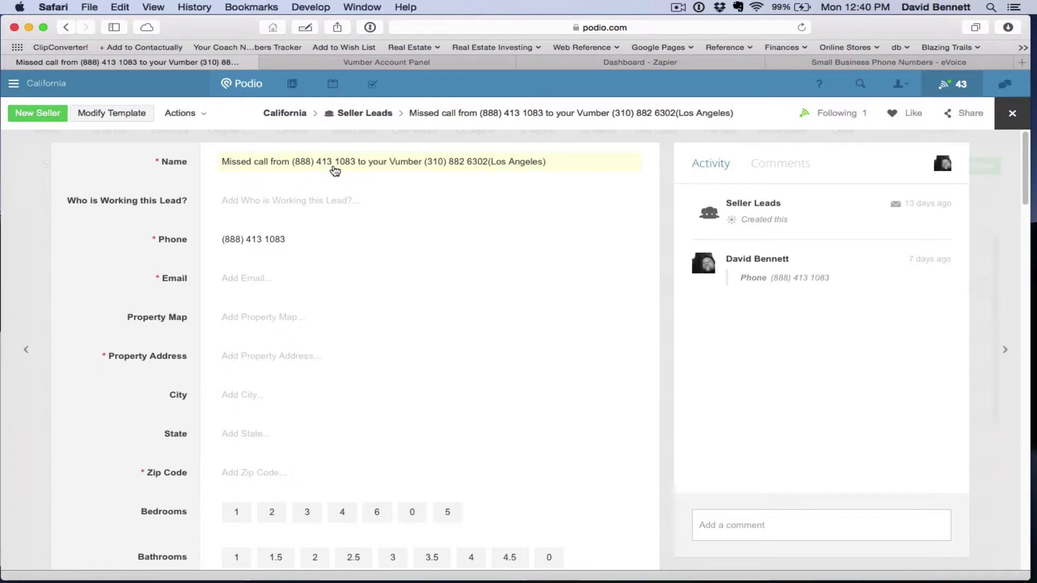
# Switch to Vumber, open the voicemail settings of the Los Angeles number, and highlight the email address that receives voicemails
pyautogui.hotkey('ctrl', 'Tab')
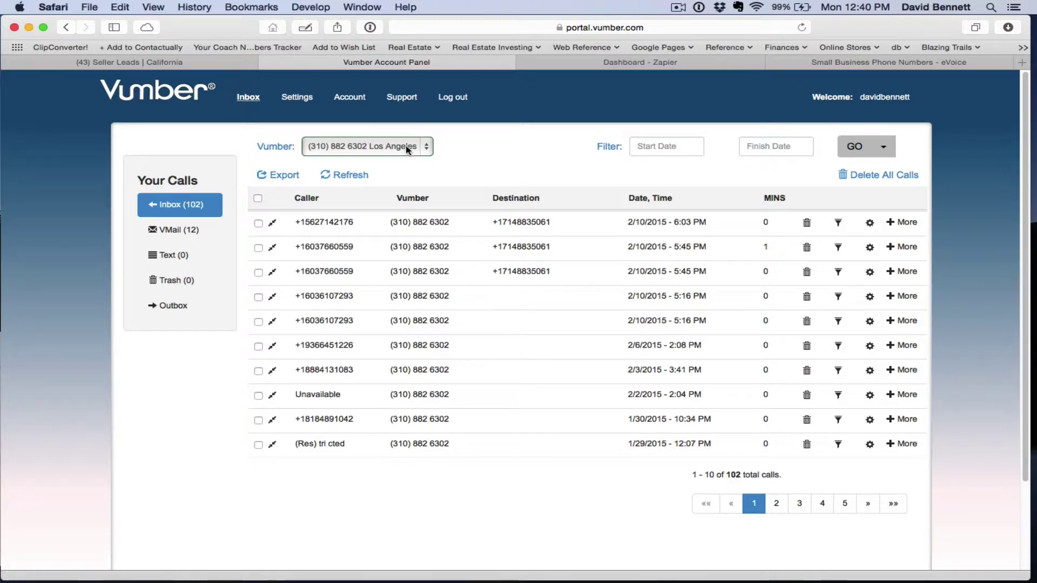
pyautogui.click(305, 100)
pyautogui.scroll(-3, 411, 244)
pyautogui.click(303, 157)
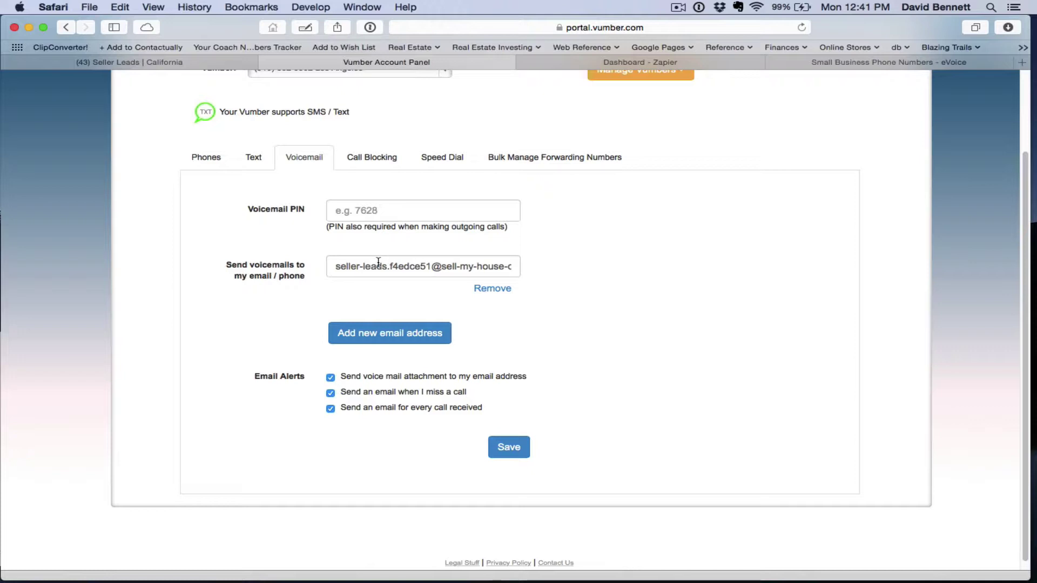
pyautogui.moveTo(331, 267); pyautogui.dragTo(567, 264)
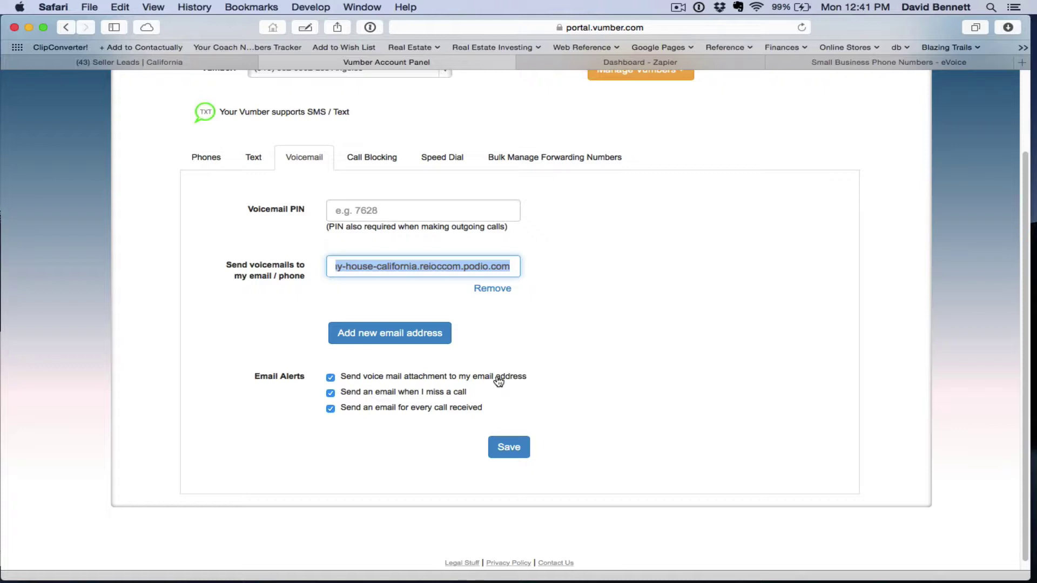
# Switch to Podio, open the voicemail lead in row 6, and examine its notes and next action
pyautogui.click(193, 65)
pyautogui.click(303, 240)
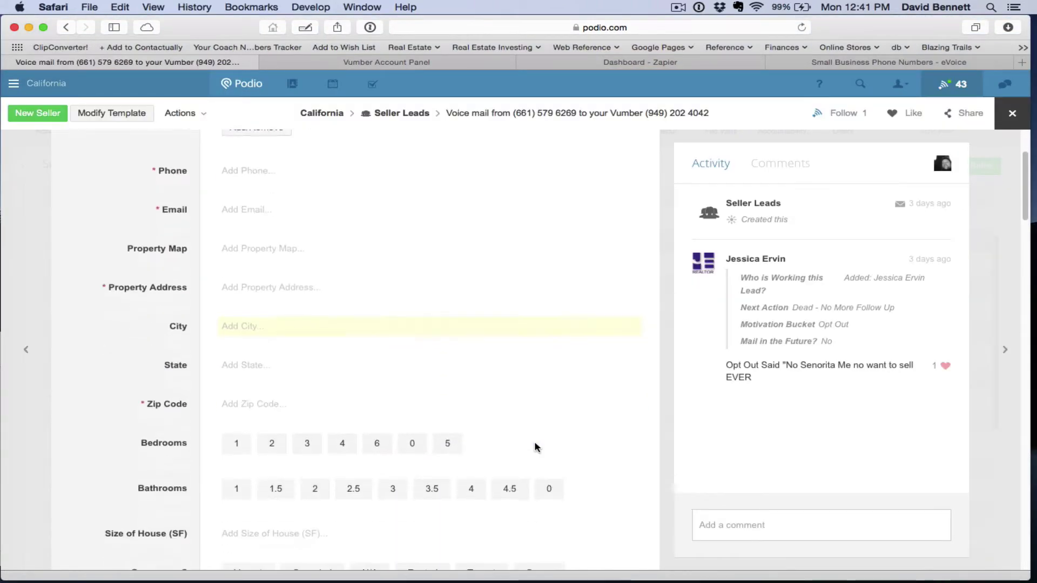
pyautogui.scroll(-10, 535, 448)
pyautogui.scroll(-15, 534, 447)
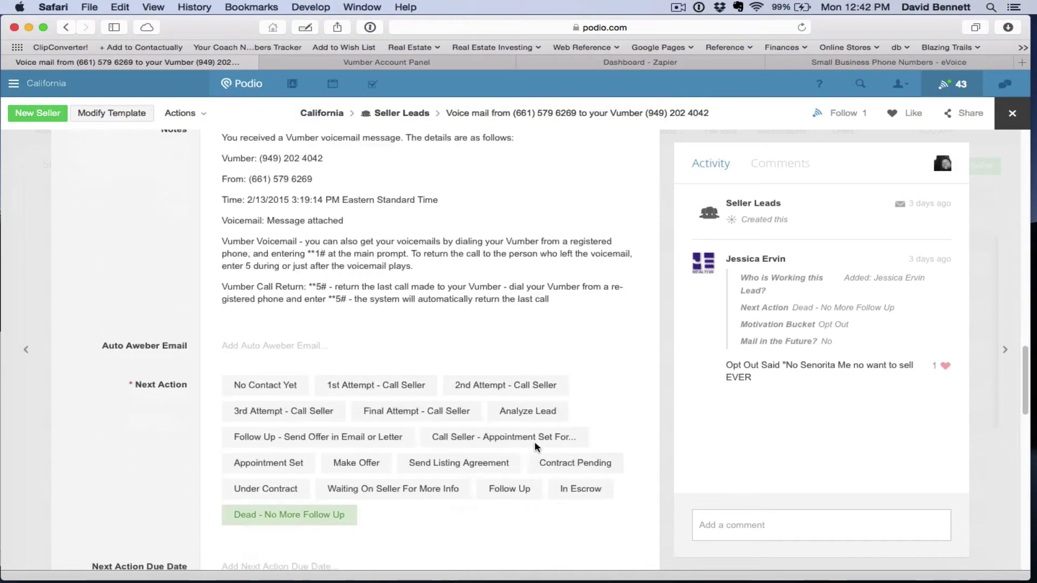
pyautogui.scroll(-10, 535, 448)
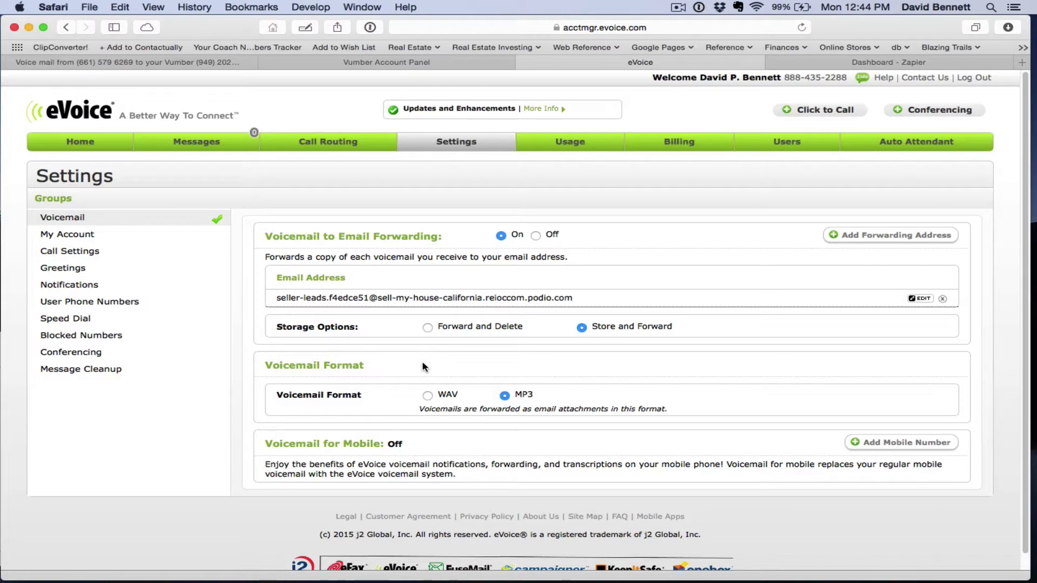
# Check the voicemail-to-email forwarding settings in eVoice, return to Podio, and close the open lead record
pyautogui.scroll(-1, 424, 367)
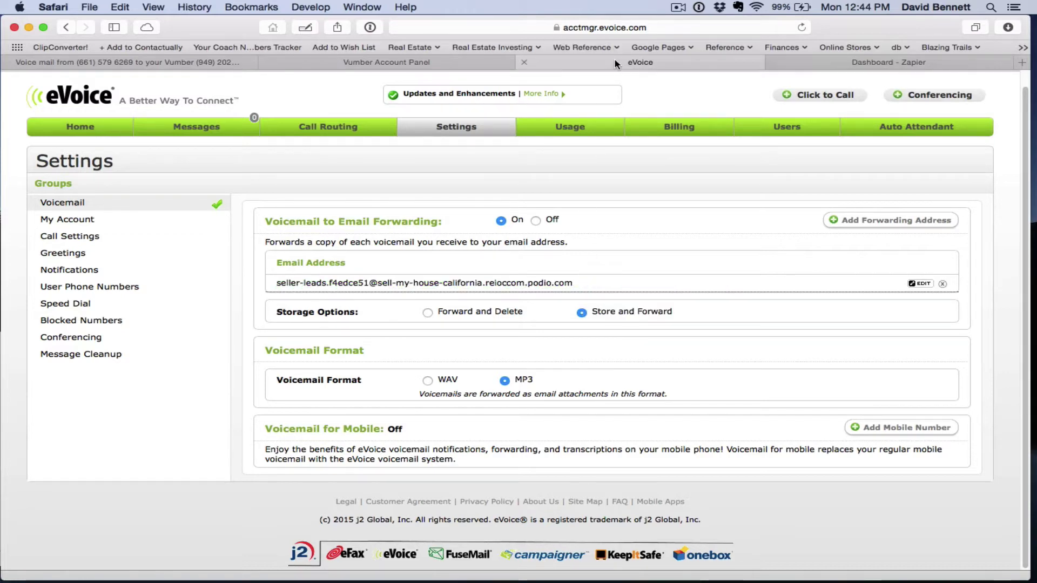
pyautogui.click(194, 64)
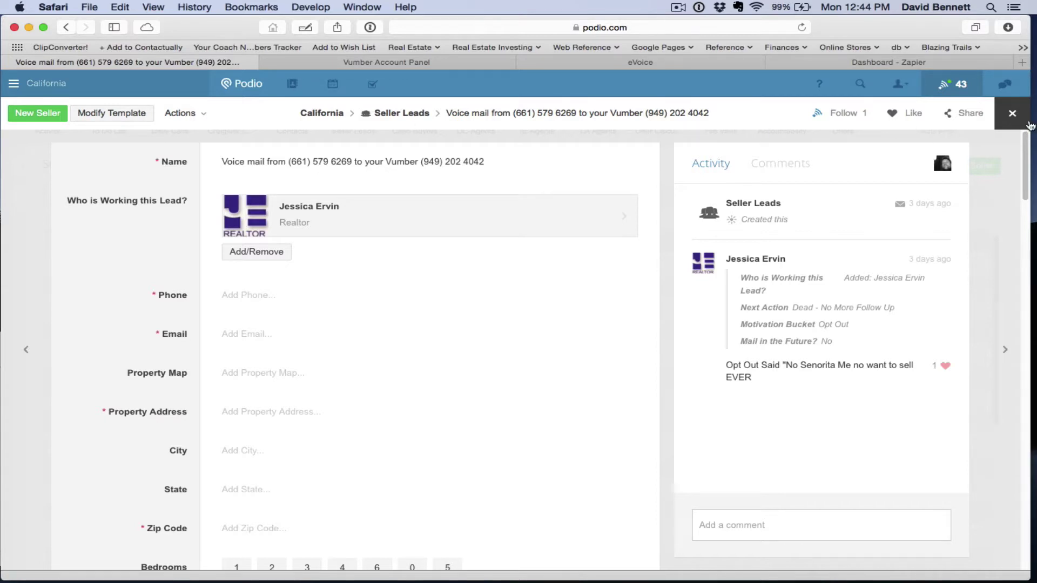
pyautogui.click(1013, 113)
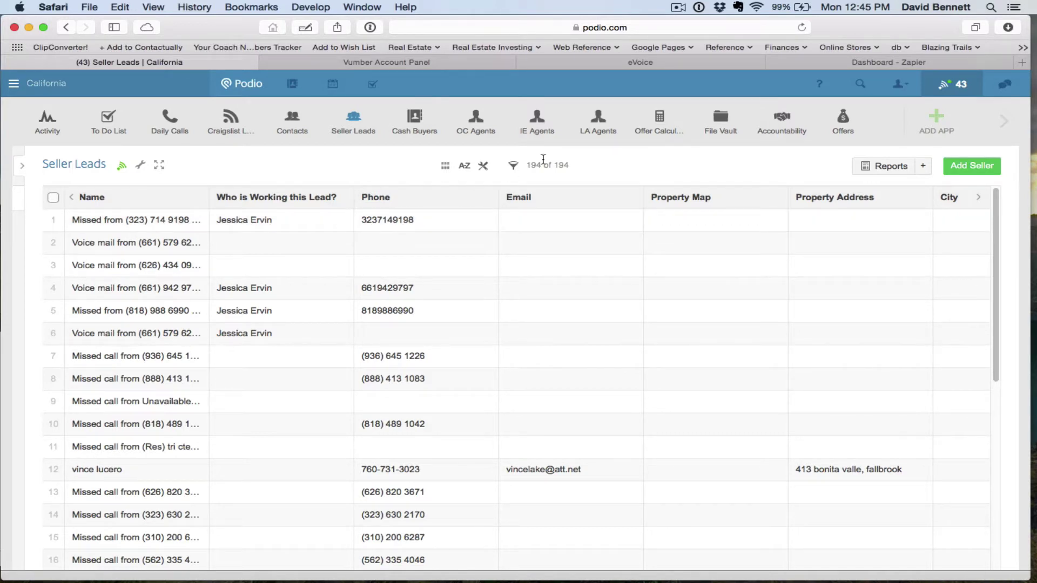
# Switch to the Zapier dashboard and examine the active and inactive Zaps and the task history
pyautogui.click(855, 63)
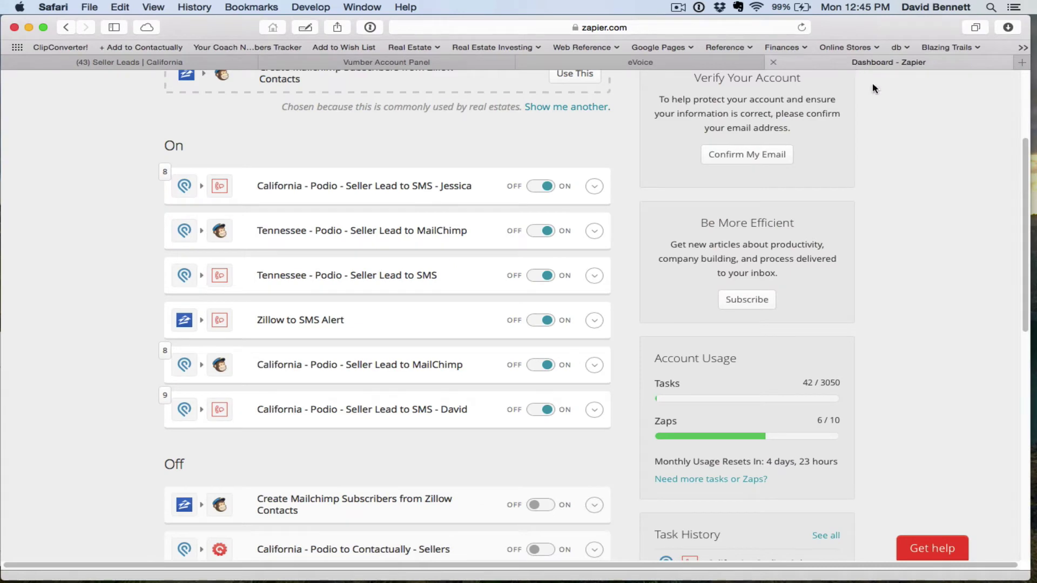
pyautogui.scroll(5, 960, 211)
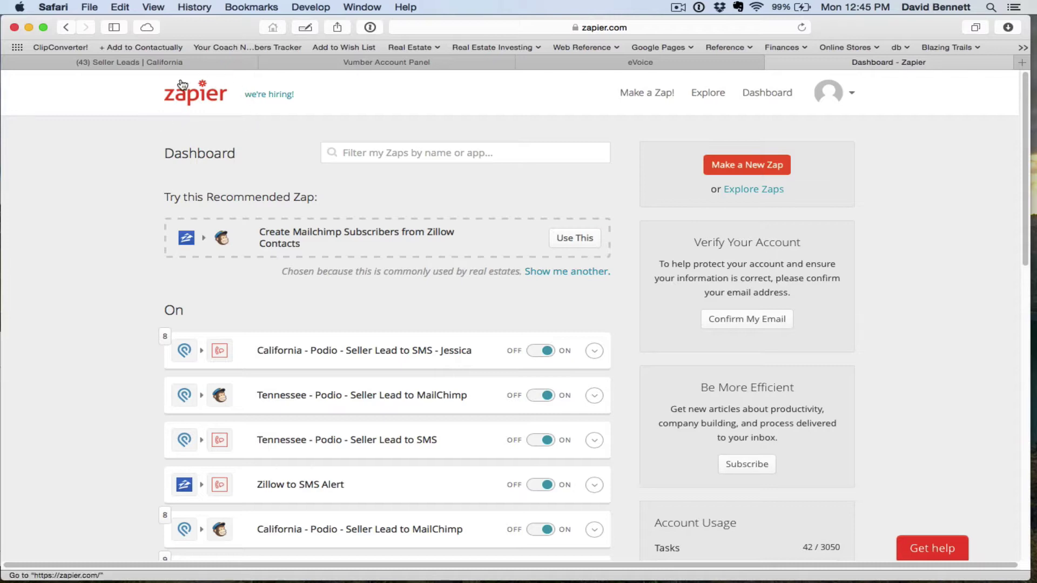
pyautogui.scroll(-5, 130, 255)
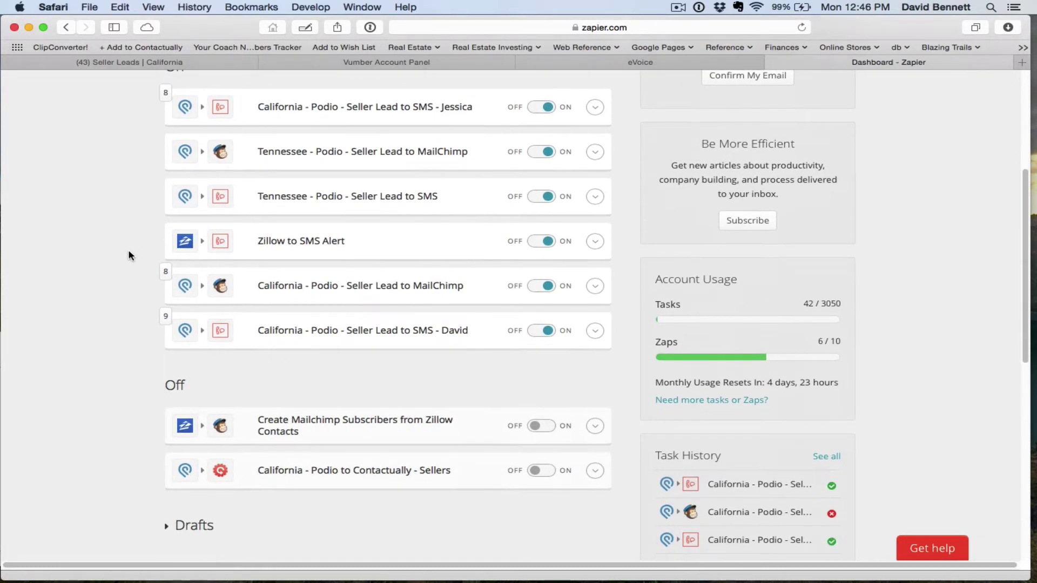
pyautogui.scroll(-4, 128, 255)
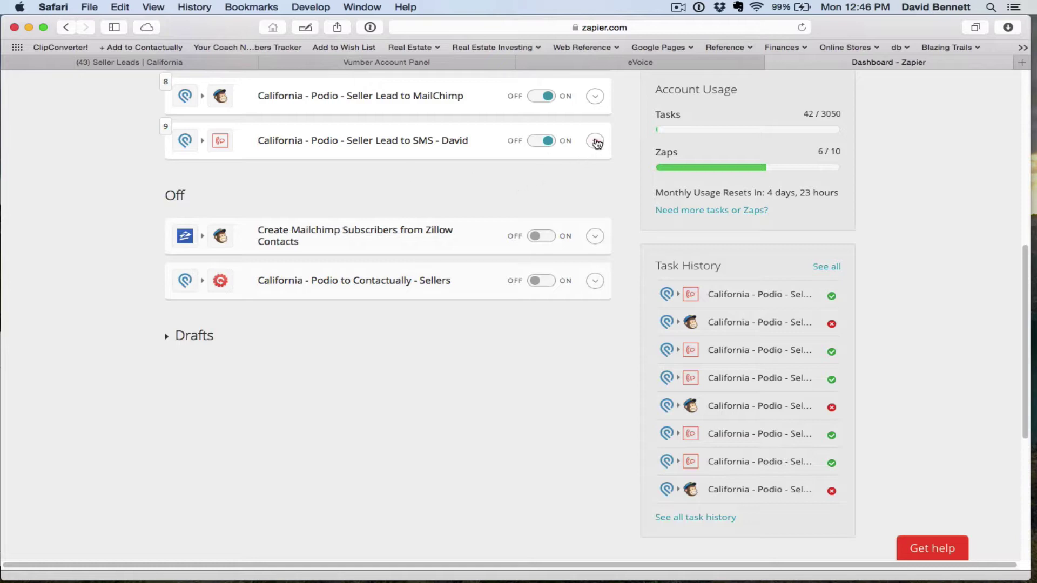
# Open the California Podio Seller Lead to SMS Zap for editing and examine the lead fields in its SMS message
pyautogui.click(597, 142)
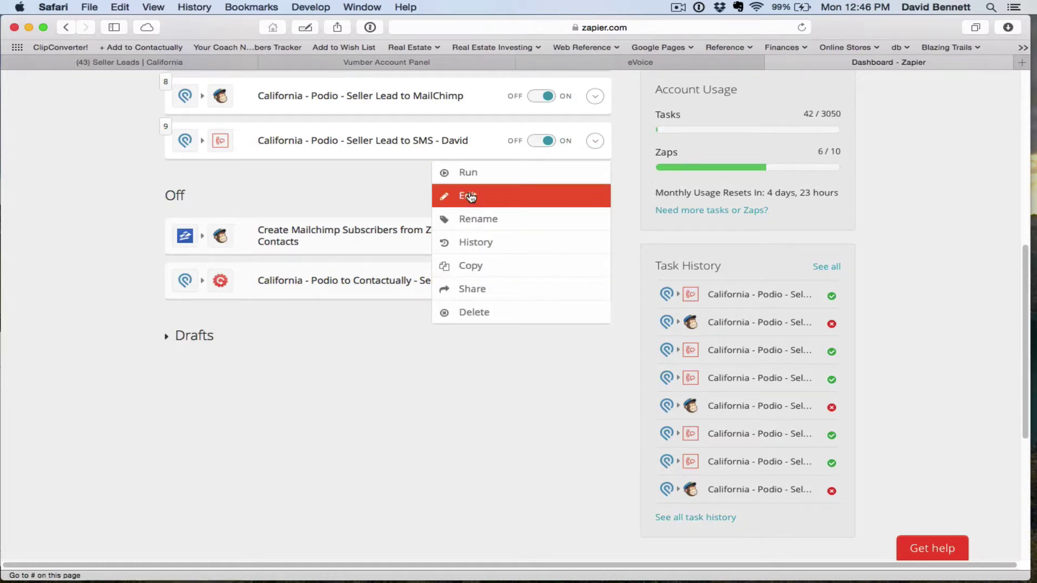
pyautogui.click(489, 194)
pyautogui.scroll(-1, 918, 493)
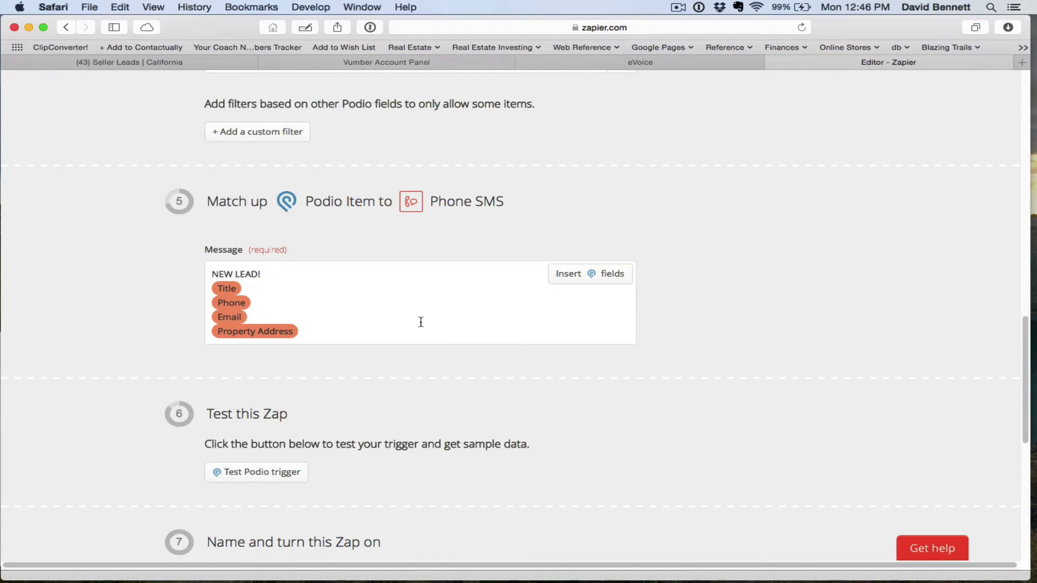
pyautogui.click(276, 275)
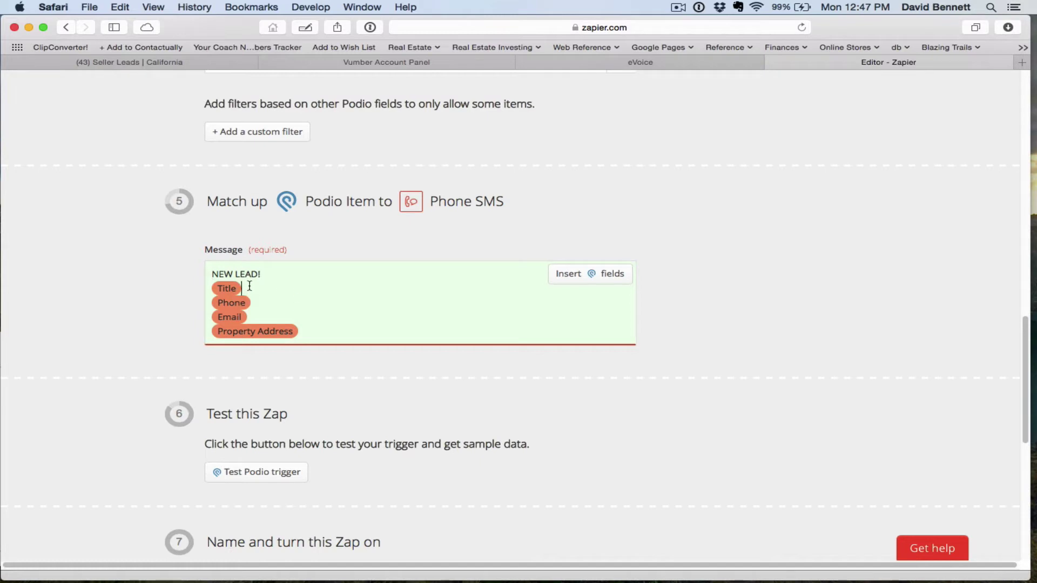
pyautogui.click(256, 313)
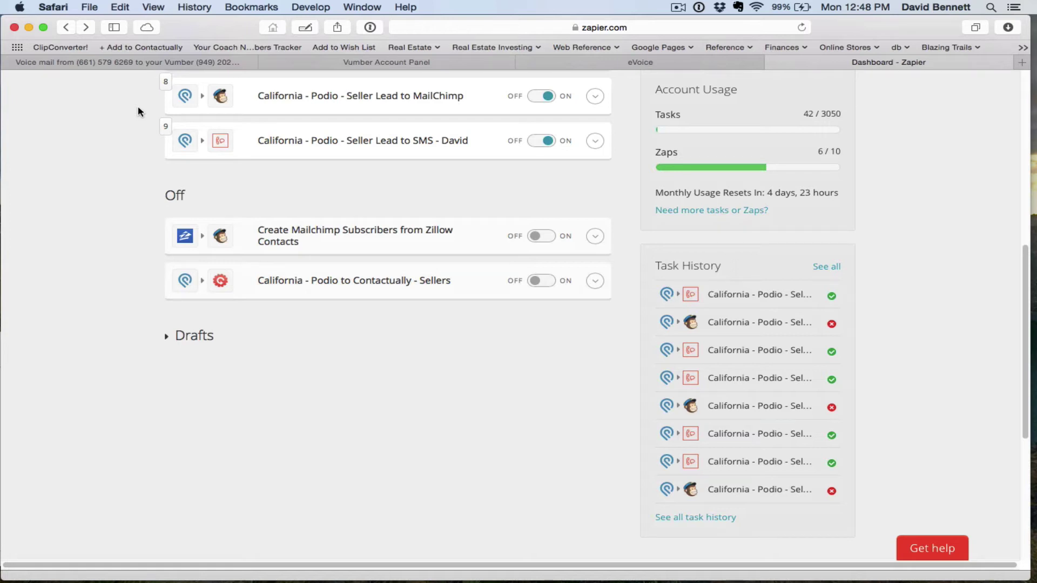
# Compare the voicemail lead record in Podio with the Zapier dashboard, and return to the Podio record
pyautogui.click(115, 64)
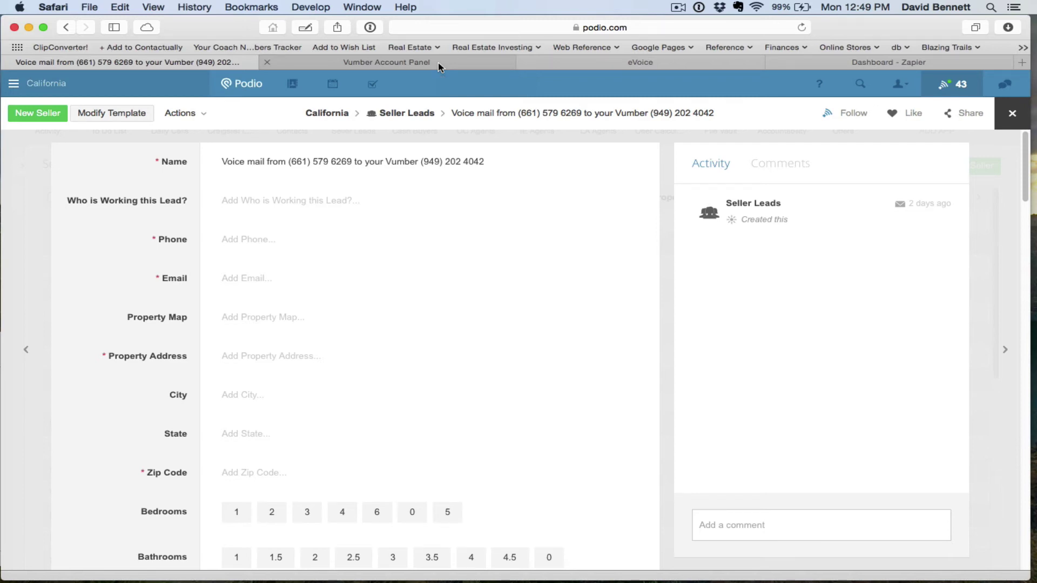
pyautogui.click(865, 63)
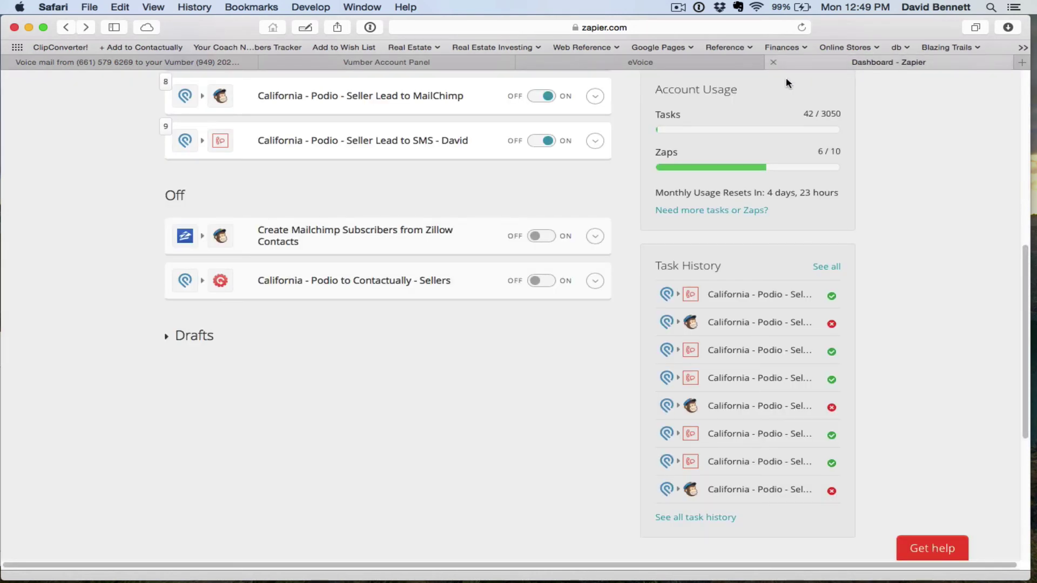
pyautogui.click(216, 67)
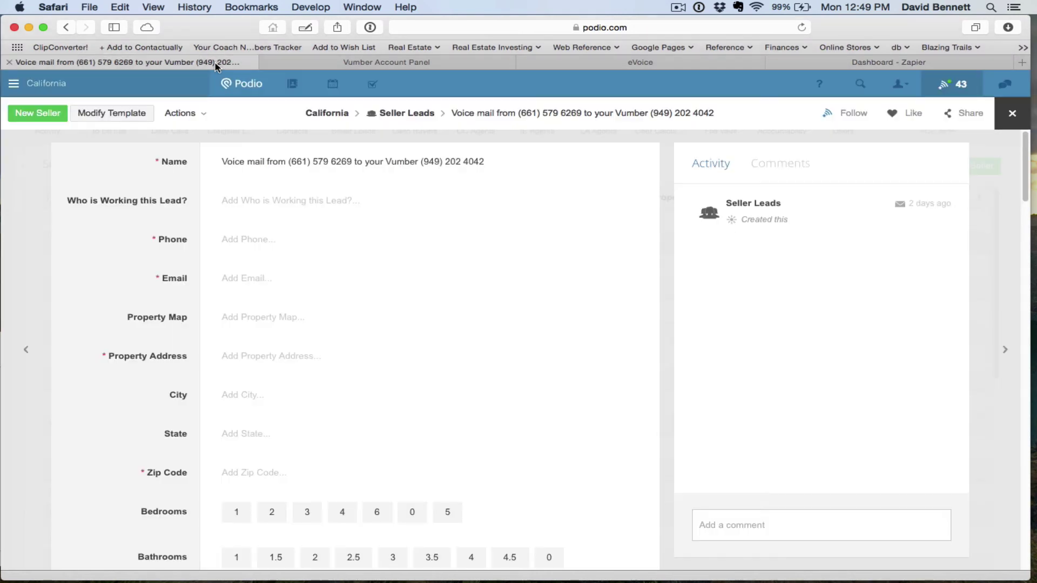